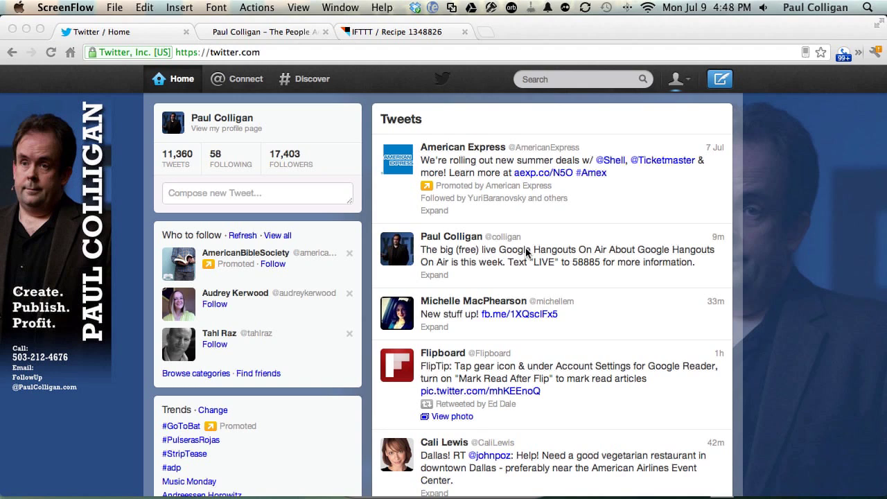
- Reload the Twitter home timeline and switch to Reflection to view the same timeline on the mirrored iPhone
click(333, 53)
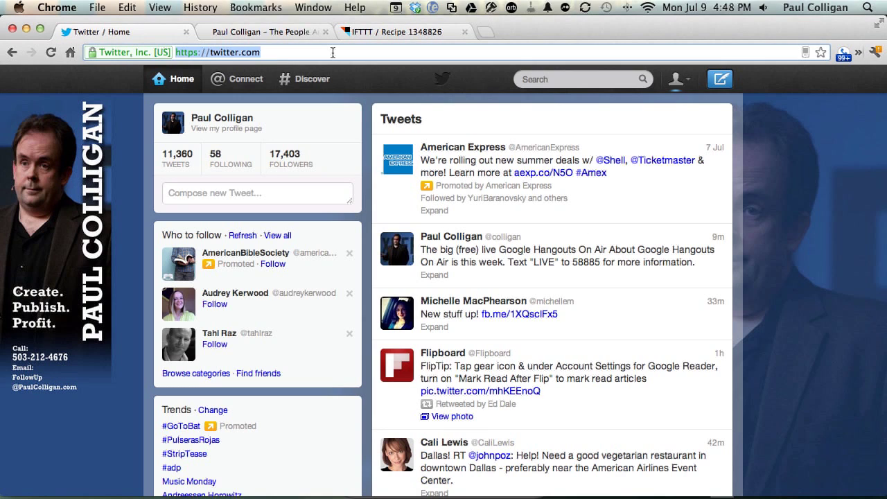
key(Return)
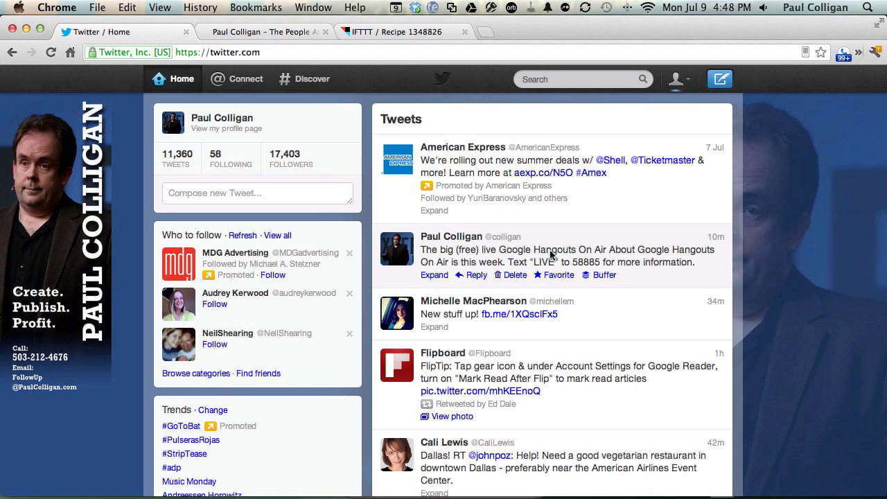
key(super+Tab)
key(super+Tab)
key(super+Tab)
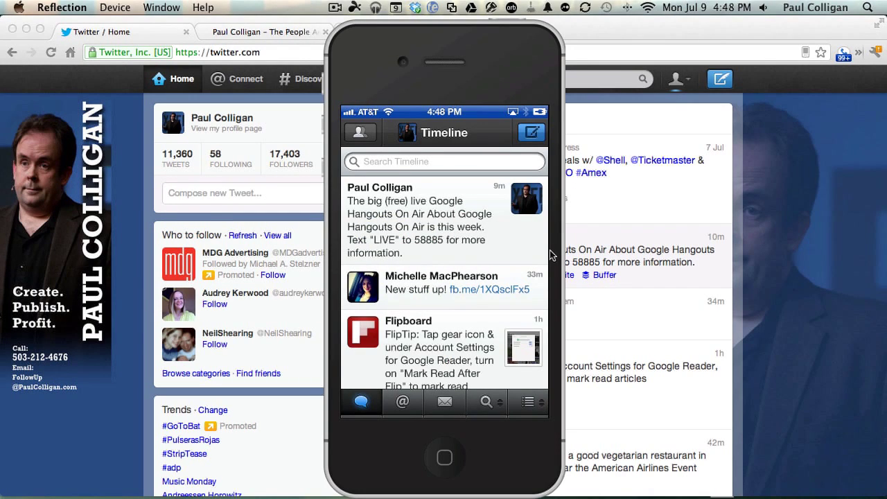
- Switch to Stickies to bring up the note with the YouTube video consumption text beside the mirrored iPhone
key(super+Tab)
key(super+Tab)
key(super+Tab)
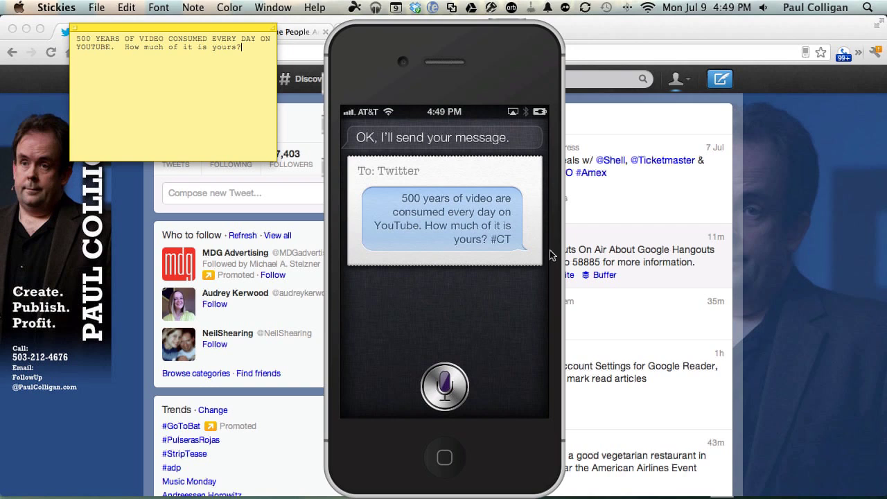
- Return to Chrome, refresh the Twitter timeline to check for the #CT tweet, and view the blog's home page
click(772, 200)
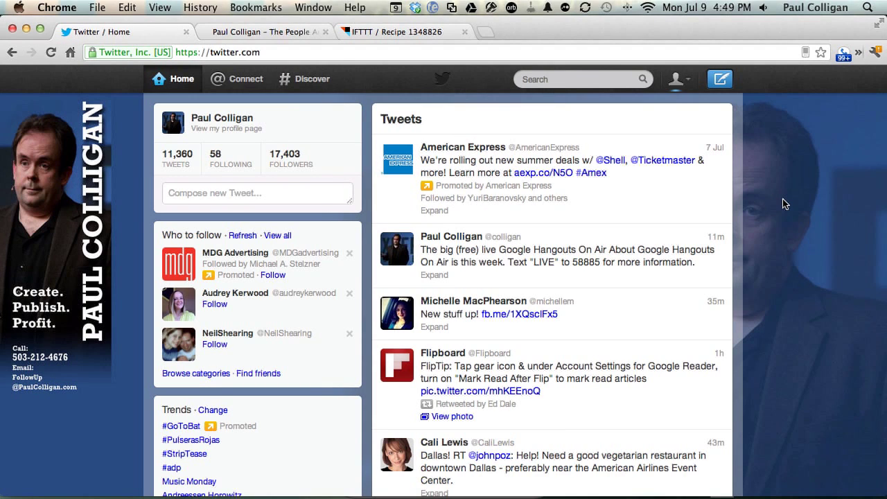
key(super+r)
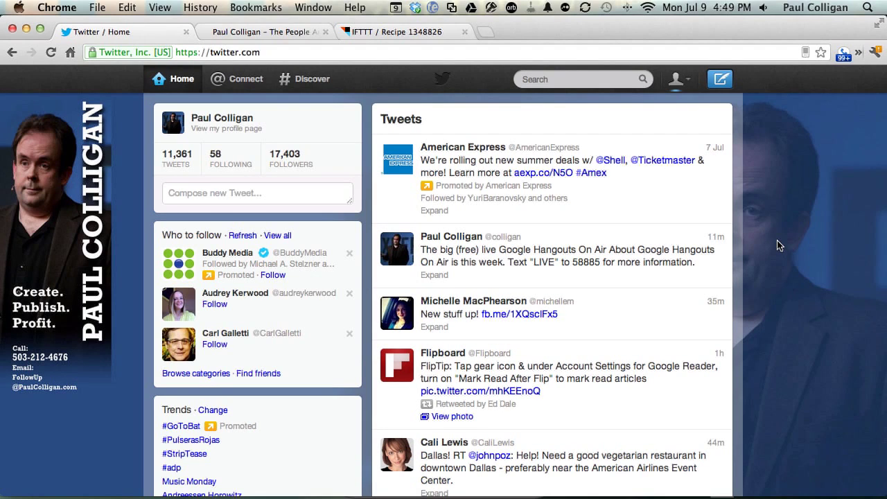
key(super+r)
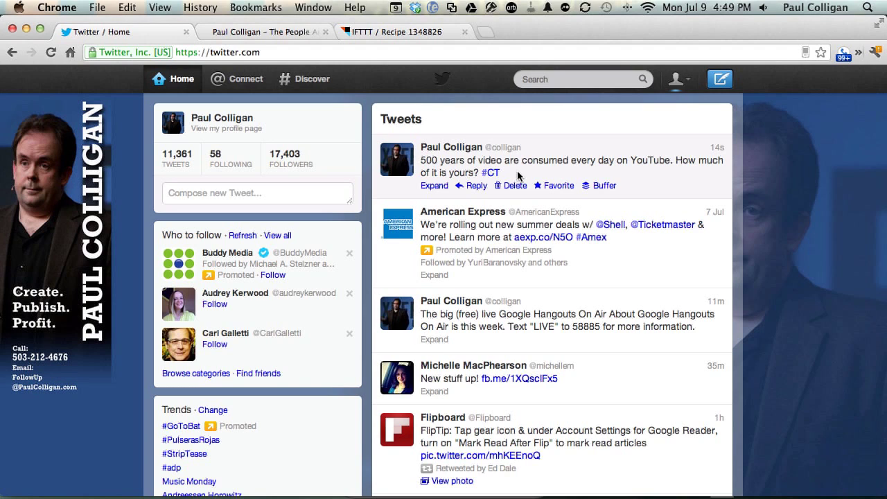
click(261, 32)
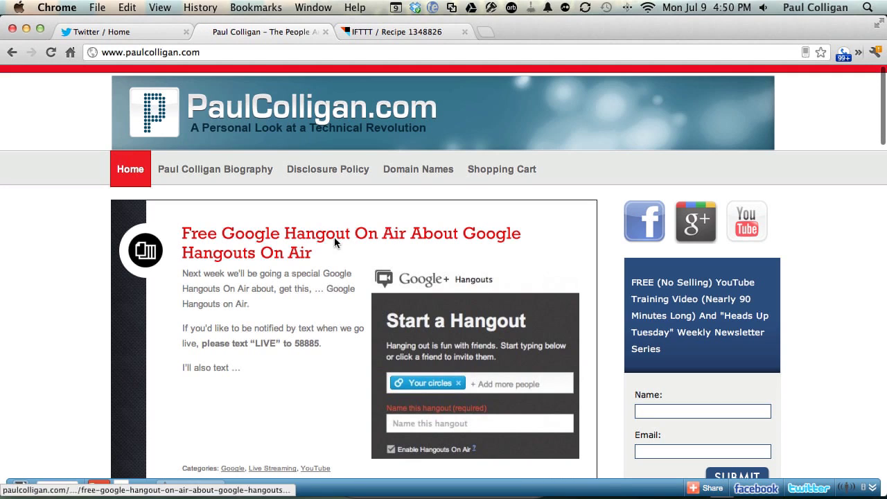
- Go to the IFTTT site and look through its full list of channels
click(391, 31)
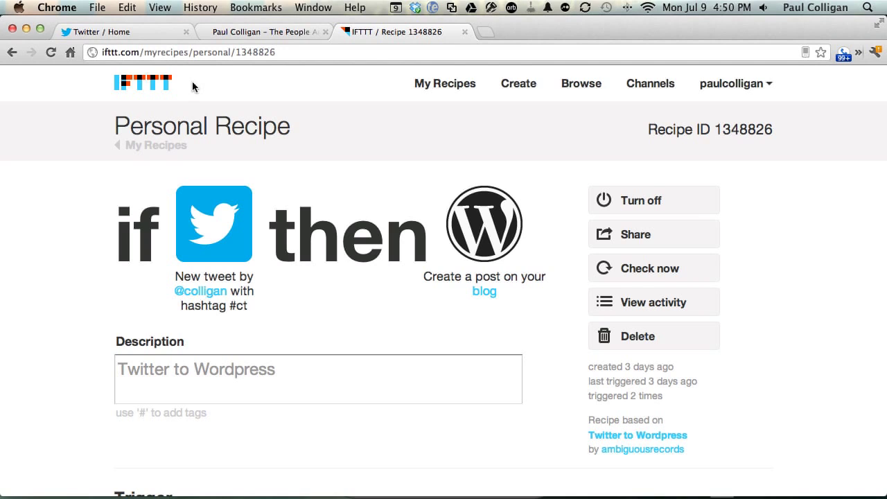
click(655, 85)
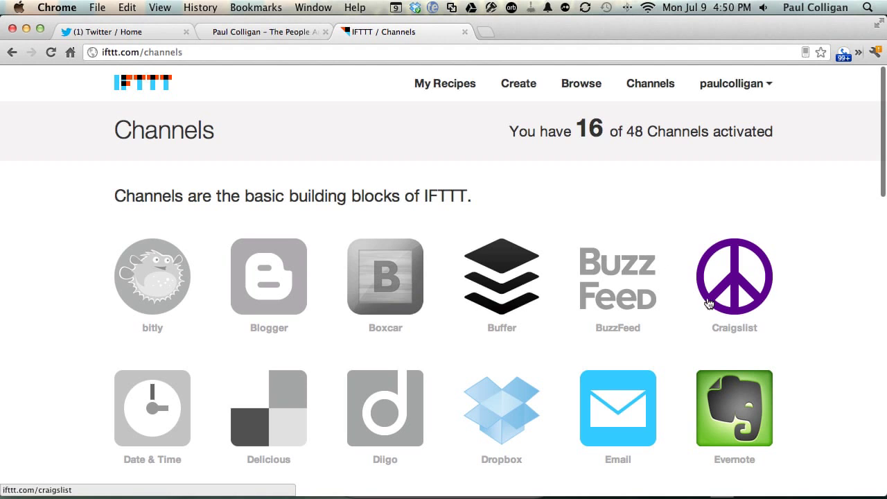
scroll(545, 428, down, 8)
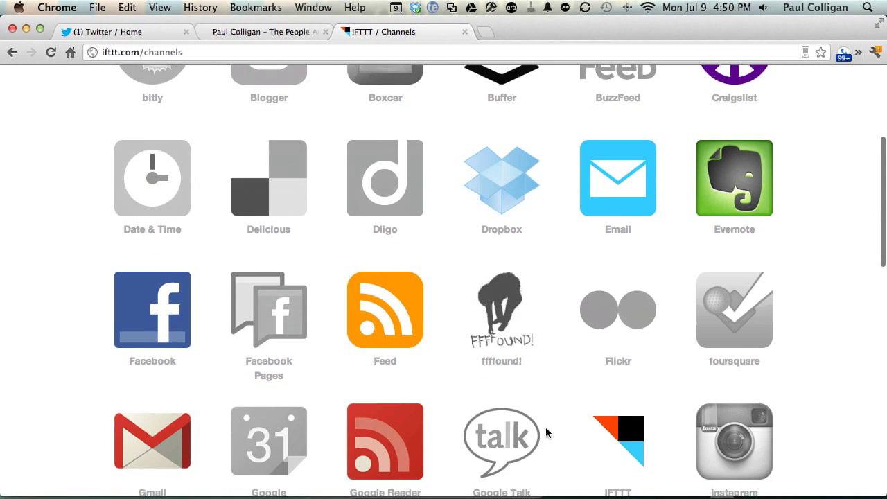
scroll(545, 428, down, 14)
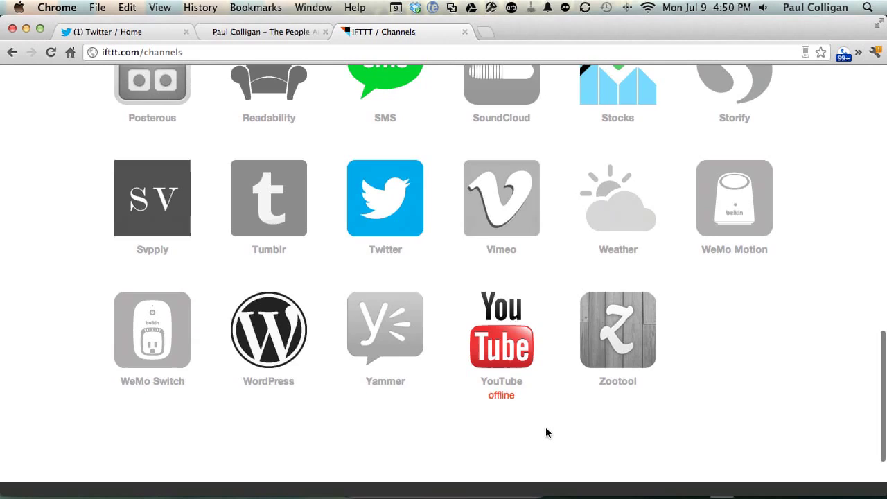
scroll(546, 426, up, 20)
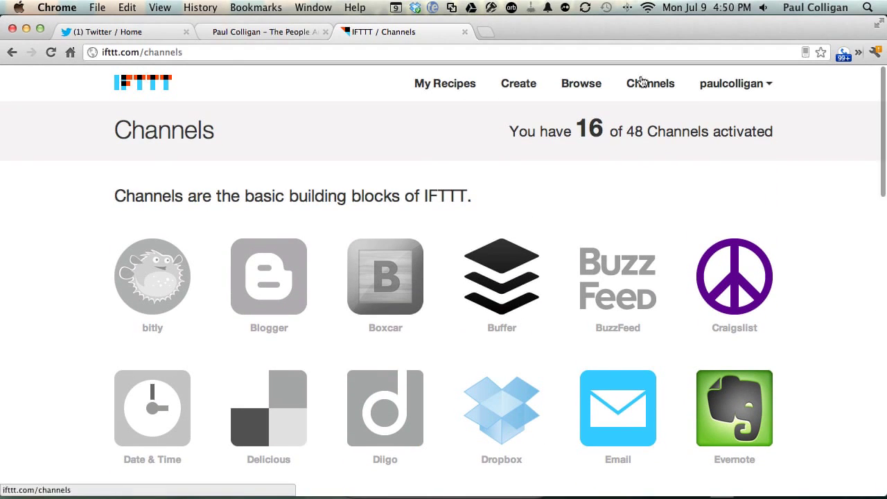
- Browse the shared IFTTT recipes sorted by what's hot
click(577, 87)
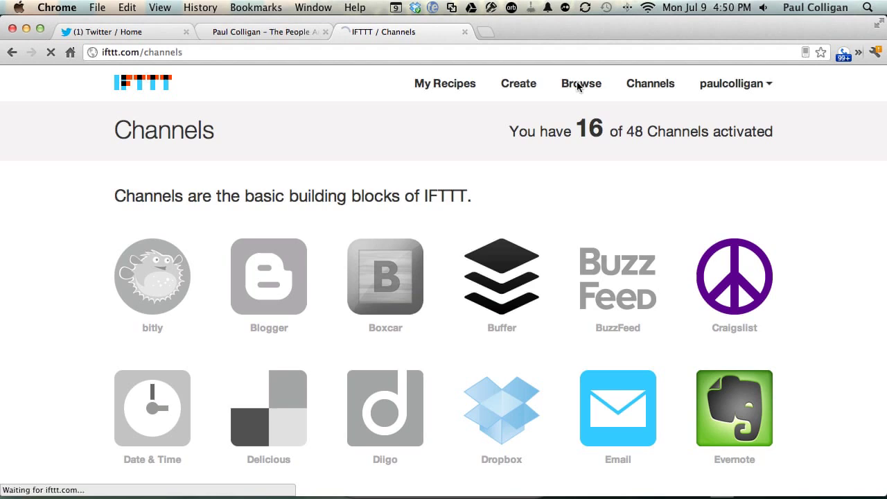
scroll(406, 305, down, 3)
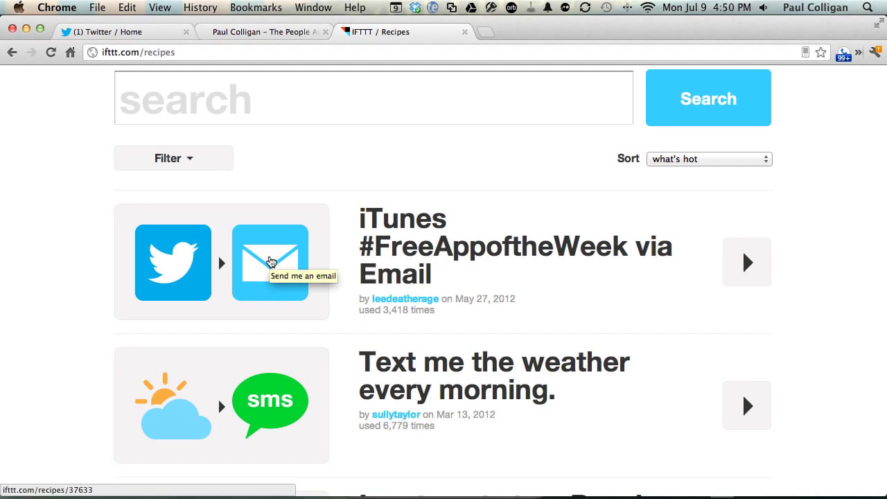
scroll(270, 262, down, 1)
scroll(270, 261, down, 4)
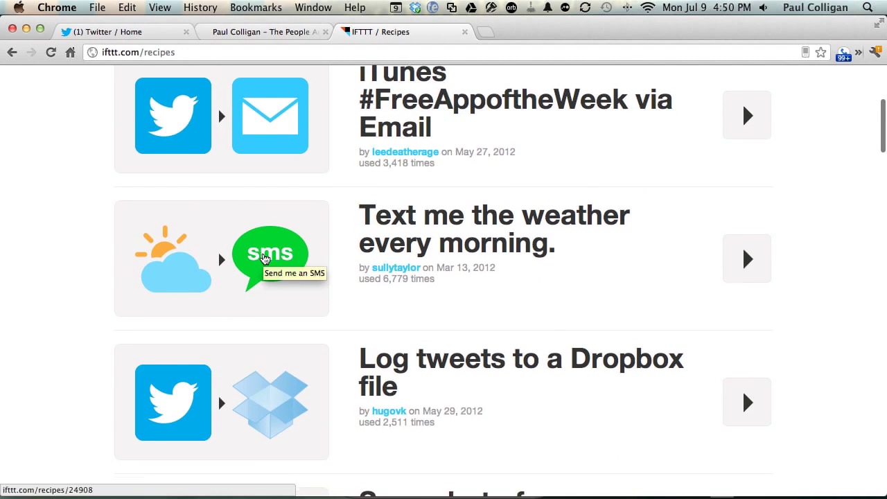
scroll(267, 260, down, 2)
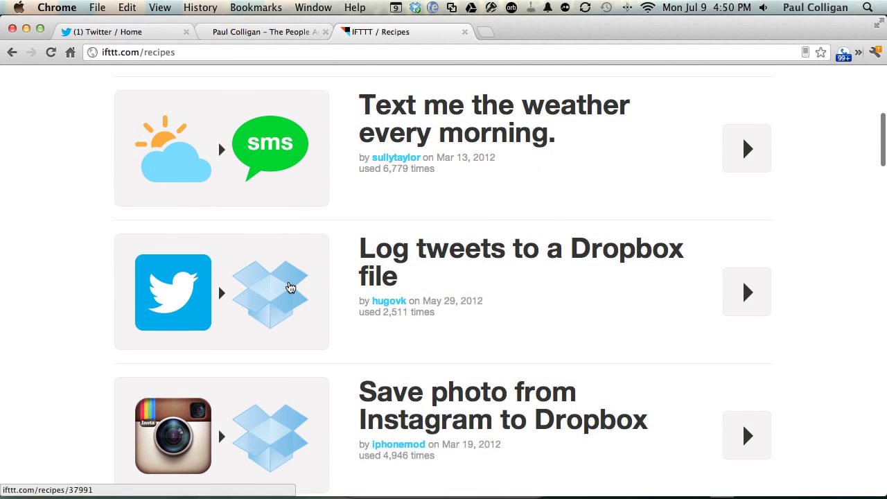
scroll(291, 285, down, 4)
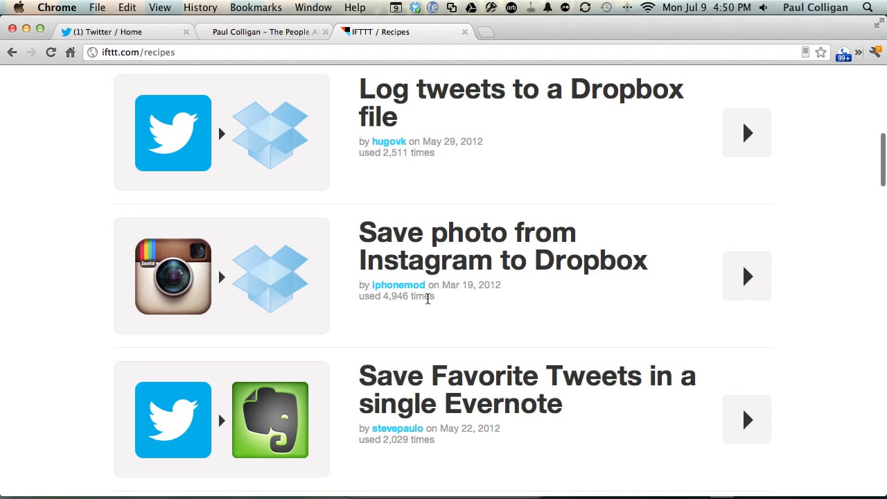
scroll(519, 208, up, 8)
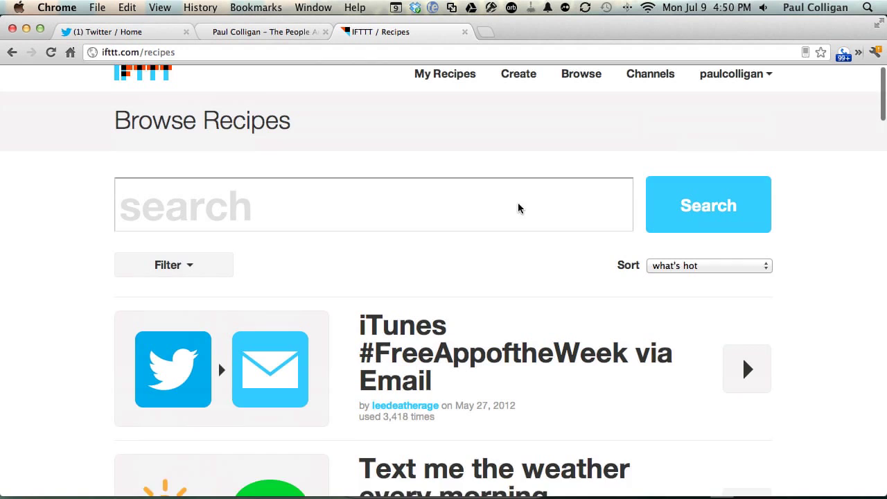
- Open the personal Twitter to Wordpress recipe for editing and examine its hashtag trigger
click(452, 87)
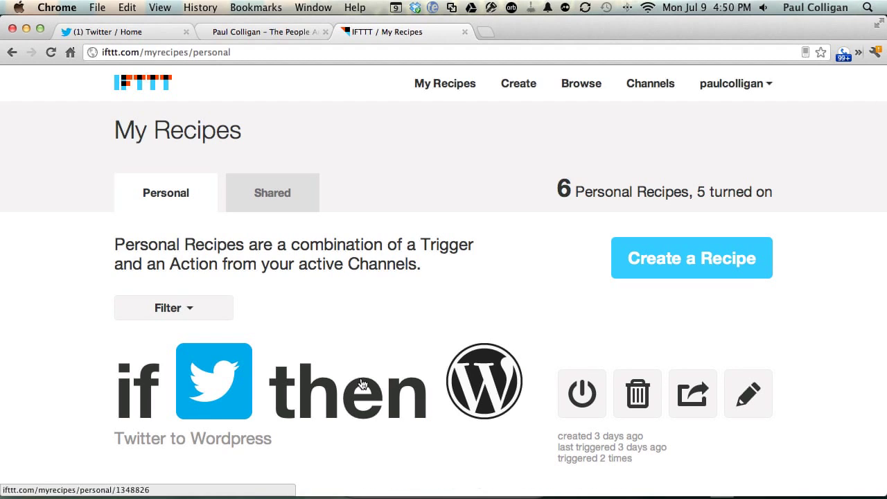
click(749, 394)
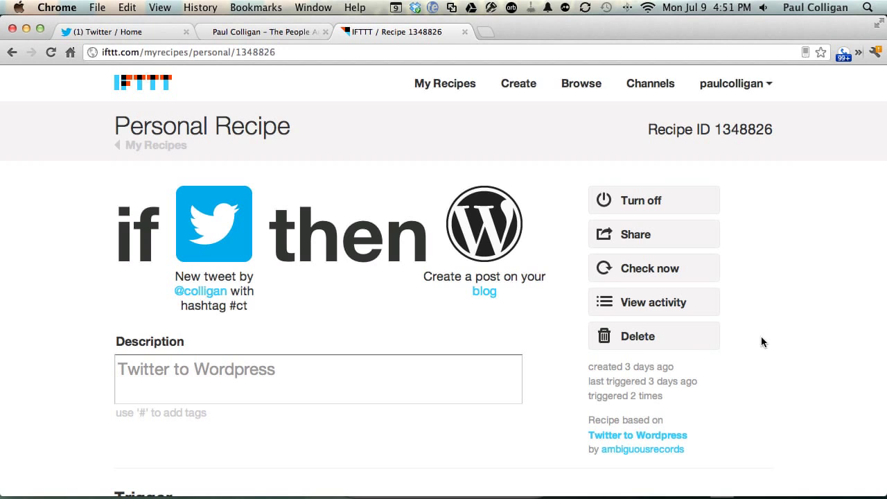
scroll(461, 344, down, 5)
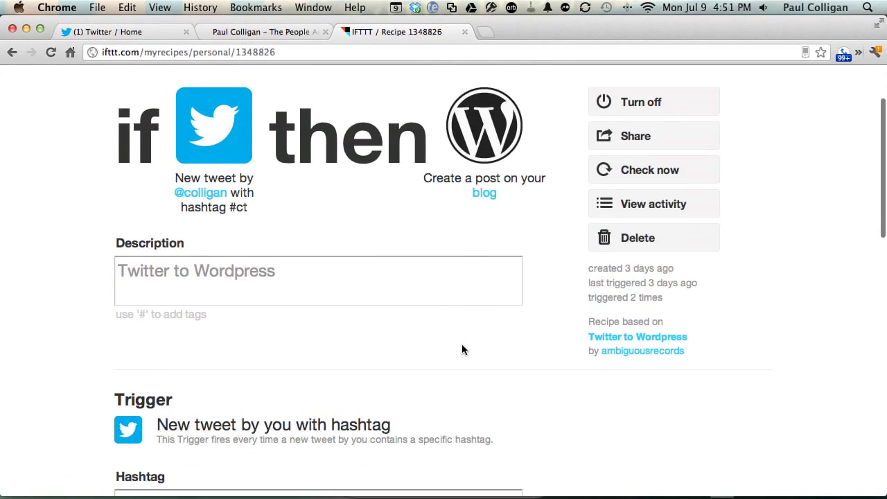
scroll(462, 344, down, 3)
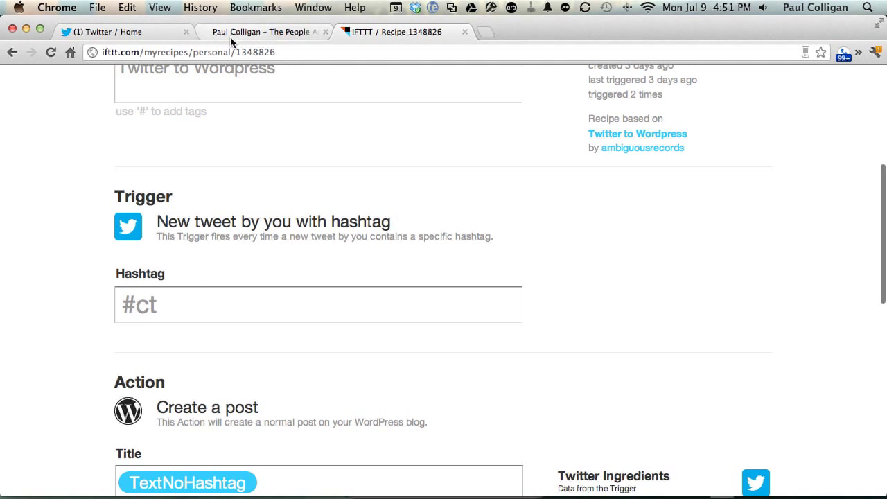
- Compare the #CT tweet on Twitter with the recipe's hashtag, and review the WordPress post's title, body, categories and tags
click(146, 32)
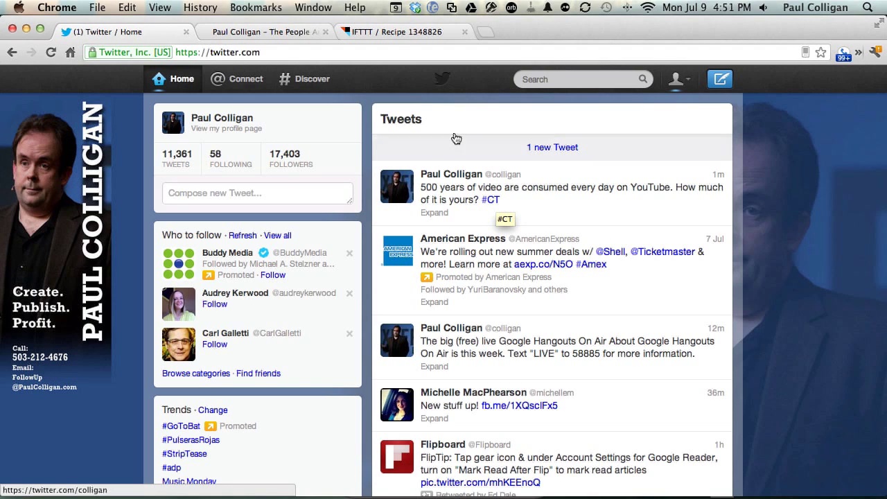
click(397, 32)
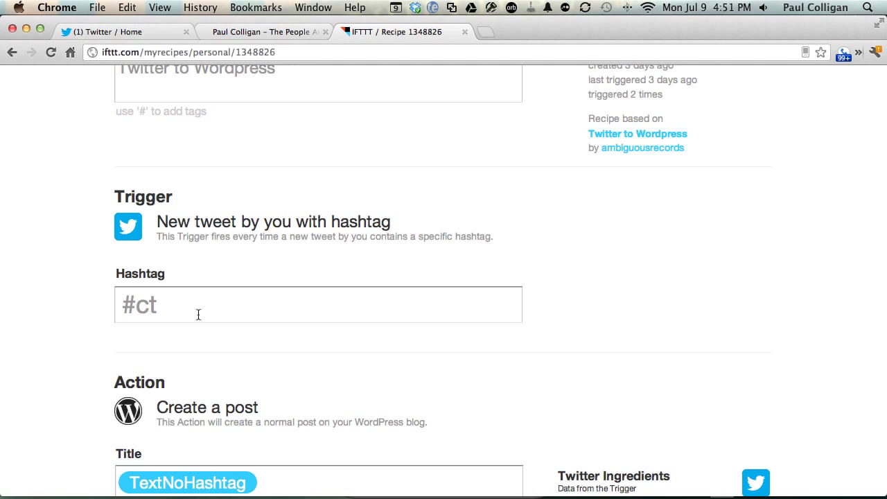
scroll(198, 314, down, 10)
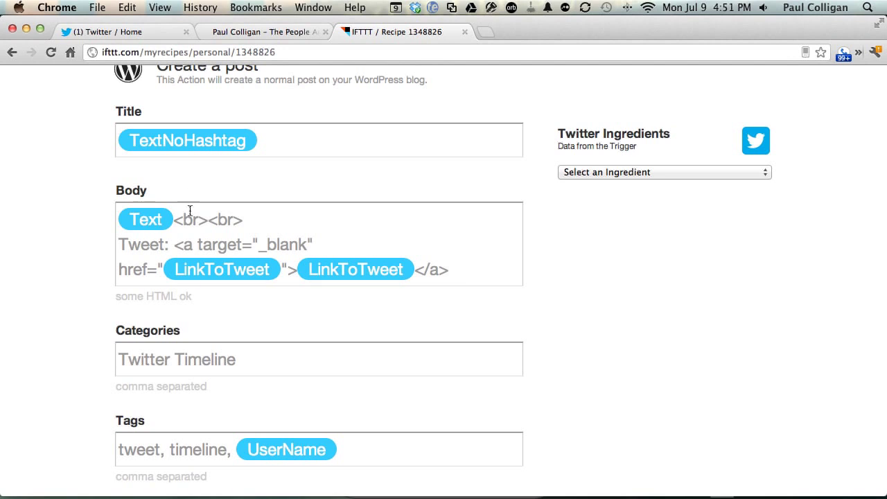
scroll(263, 242, down, 3)
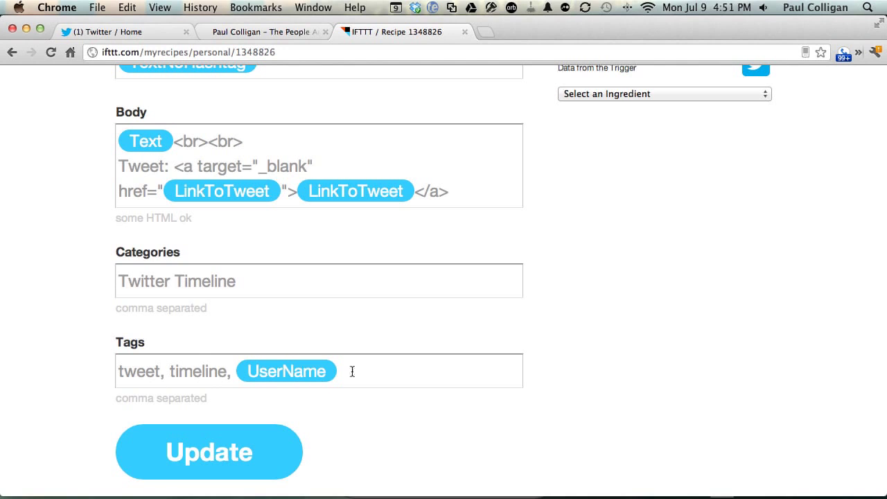
- Reload the blog's home page and examine the posts generated from tweets
click(280, 33)
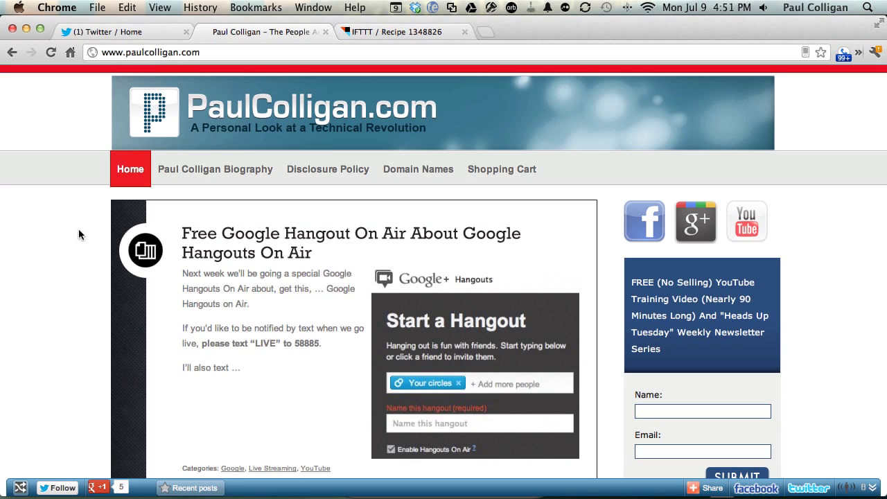
key(super+r)
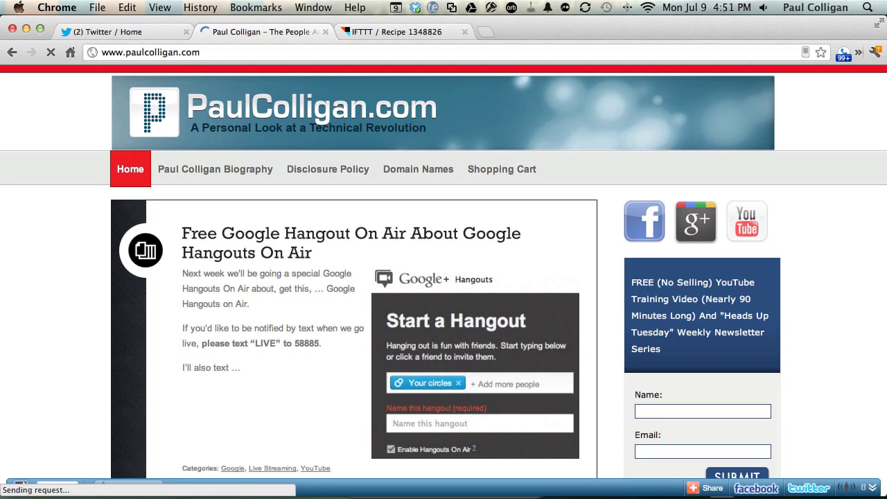
scroll(444, 270, down, 5)
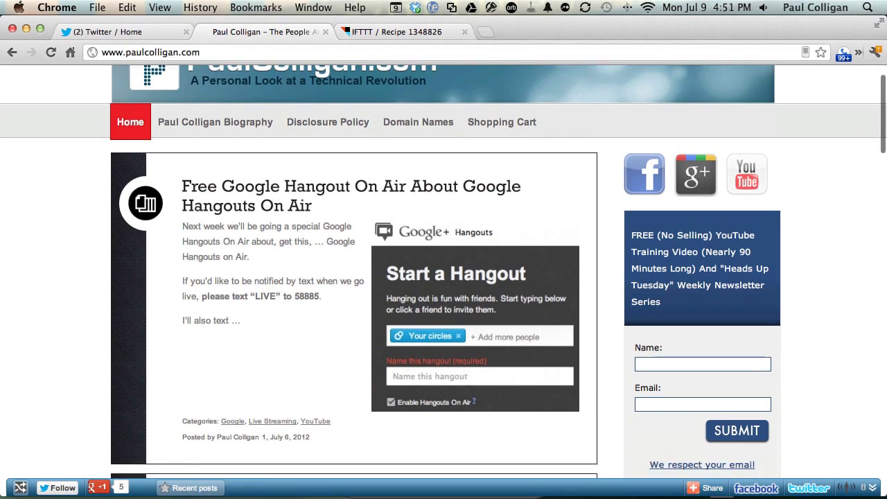
scroll(277, 184, down, 5)
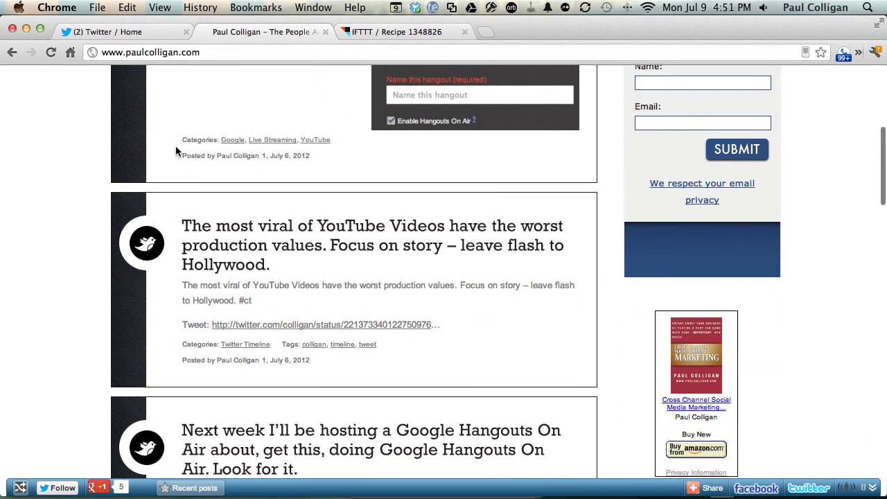
scroll(296, 253, down, 5)
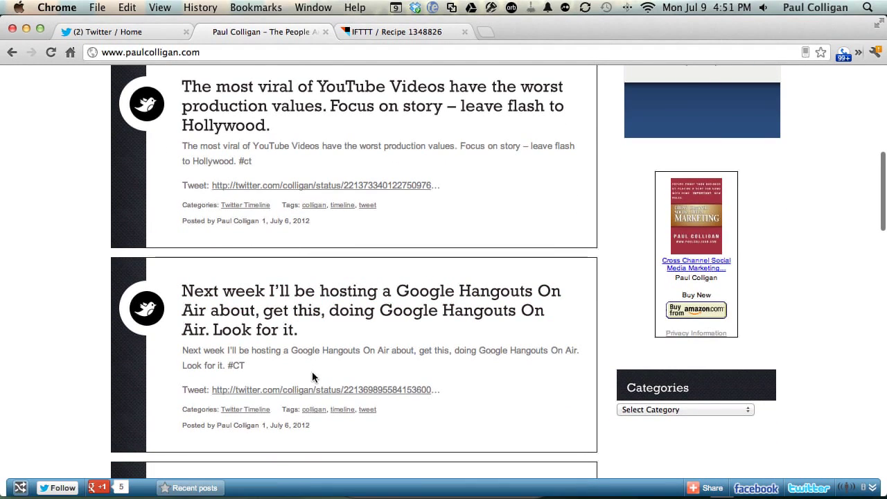
scroll(298, 277, up, 2)
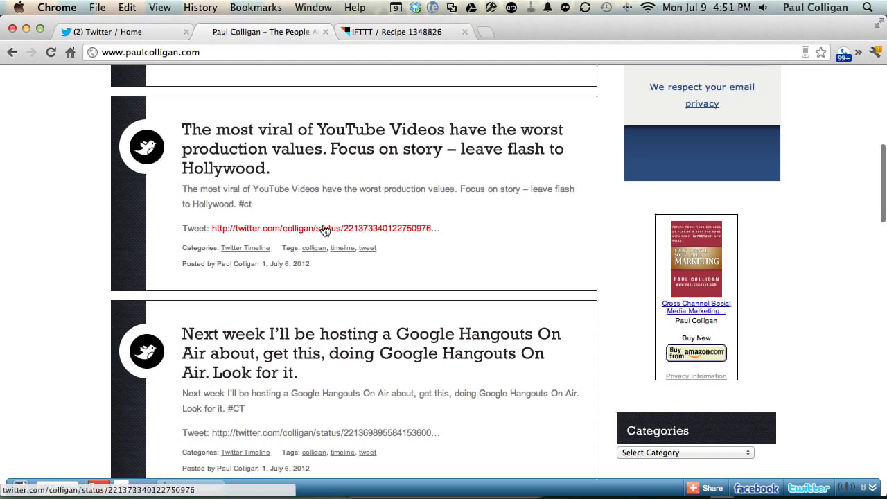
- View the original tweet linked in the viral YouTube videos post, close it, and return to the start of the blog page
click(324, 228)
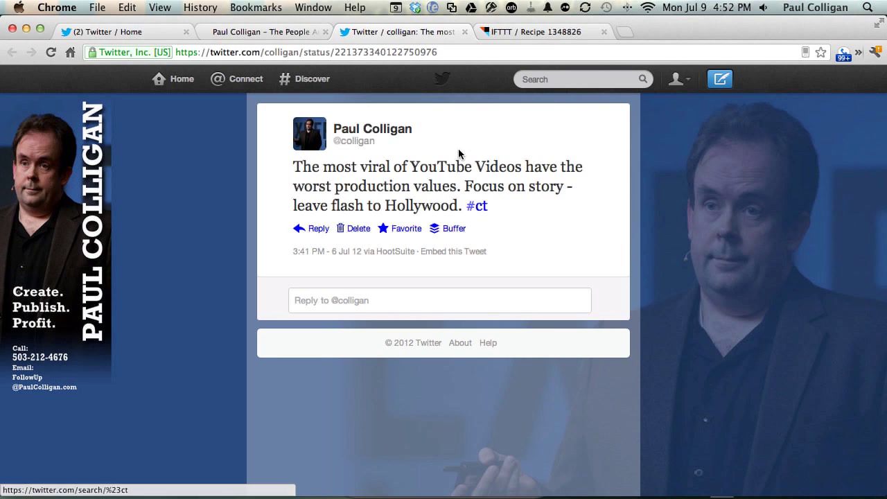
click(464, 32)
scroll(260, 212, up, 10)
scroll(259, 180, up, 2)
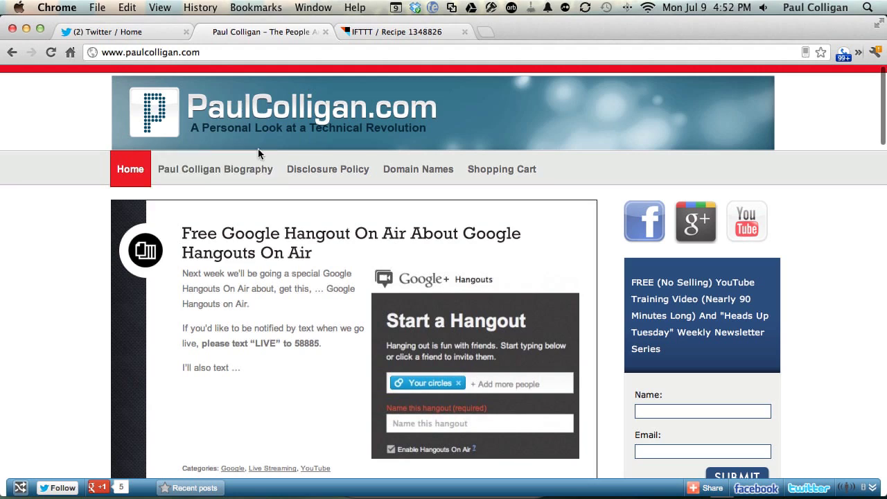
- Run an immediate check of the Twitter to Wordpress recipe in IFTTT and reload the blog's home page
click(227, 53)
key(Return)
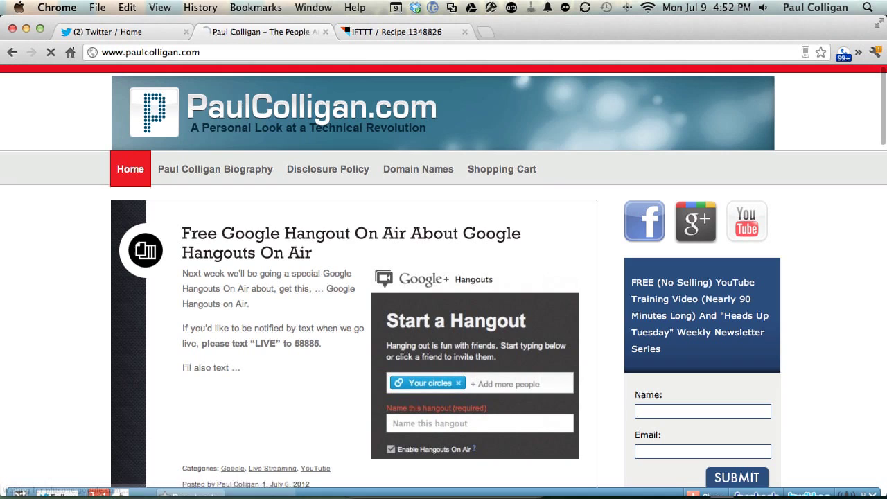
click(390, 32)
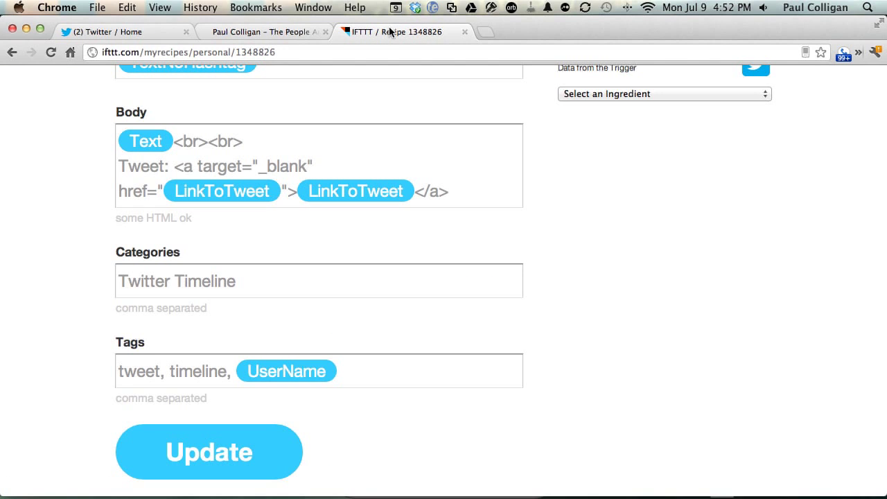
scroll(577, 244, up, 2)
scroll(577, 245, up, 10)
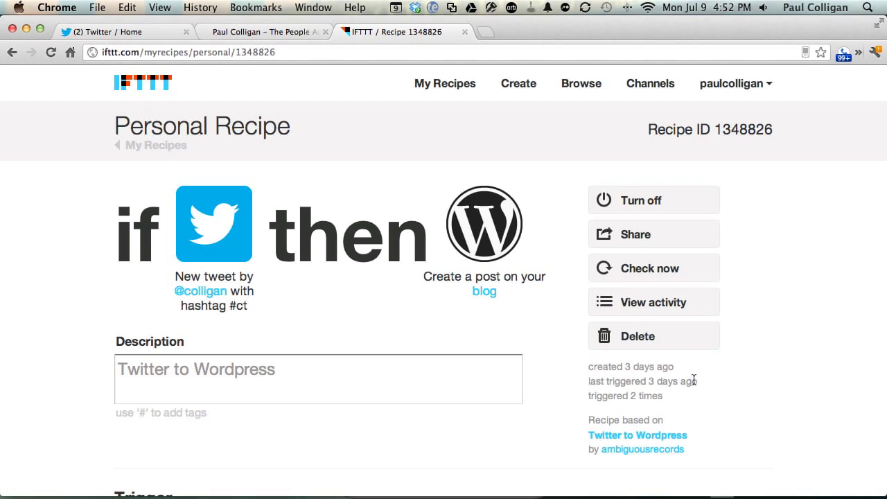
click(603, 270)
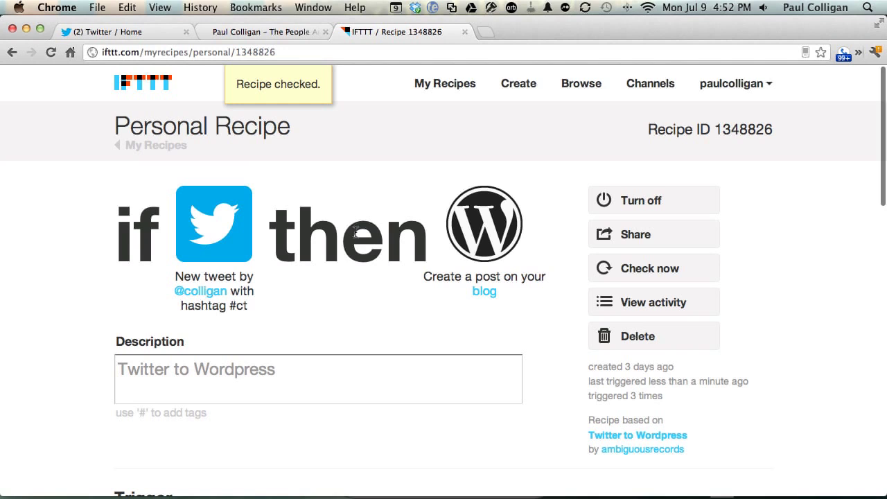
click(246, 33)
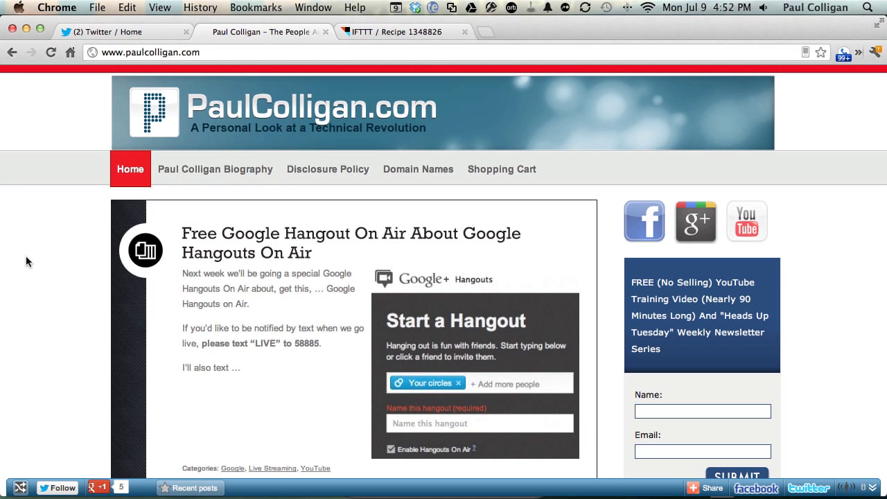
key(super+r)
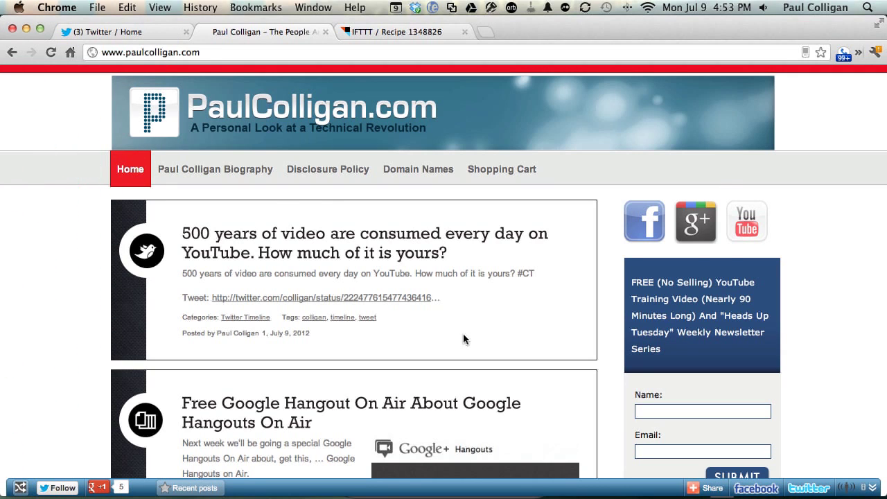
- Review the chain from the dictated message in Reflection to the #CT tweet on Twitter, the IFTTT recipe and the blog post
key(super+Tab)
key(super+Tab)
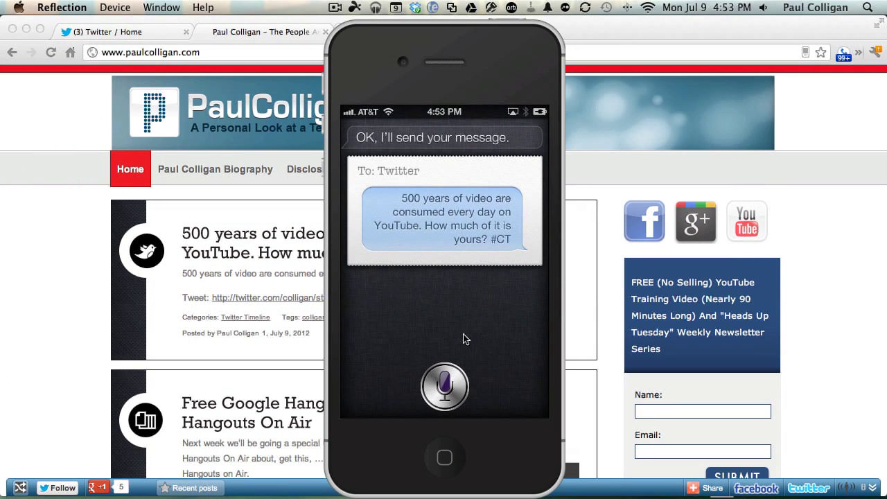
click(140, 27)
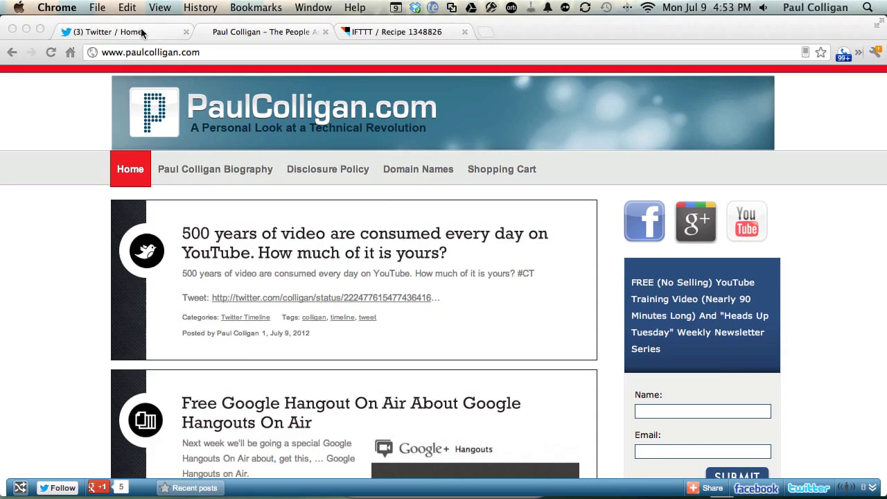
click(141, 28)
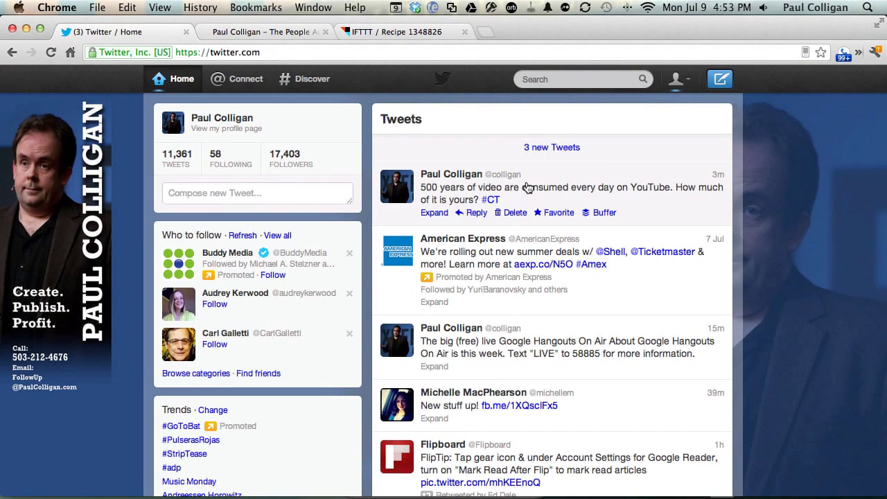
click(404, 32)
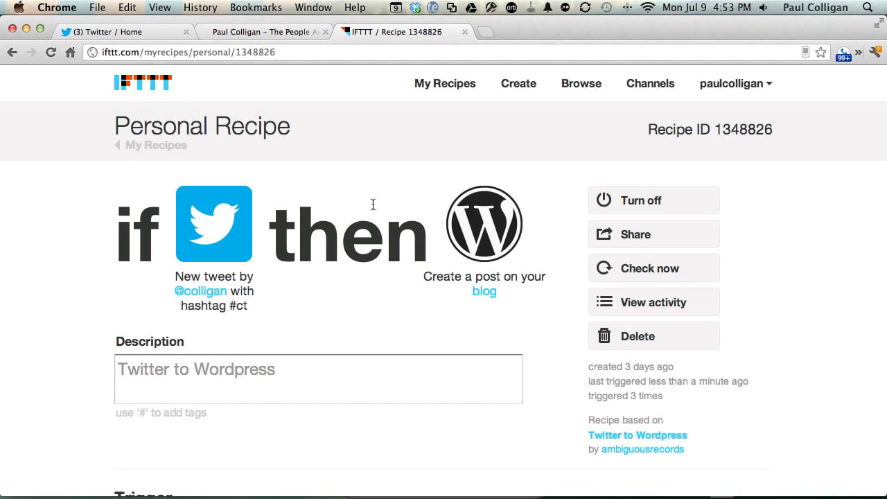
click(239, 33)
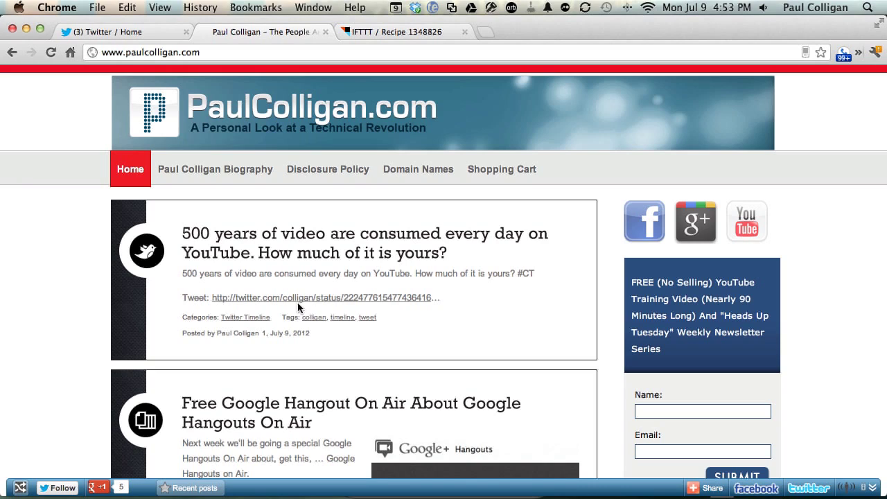